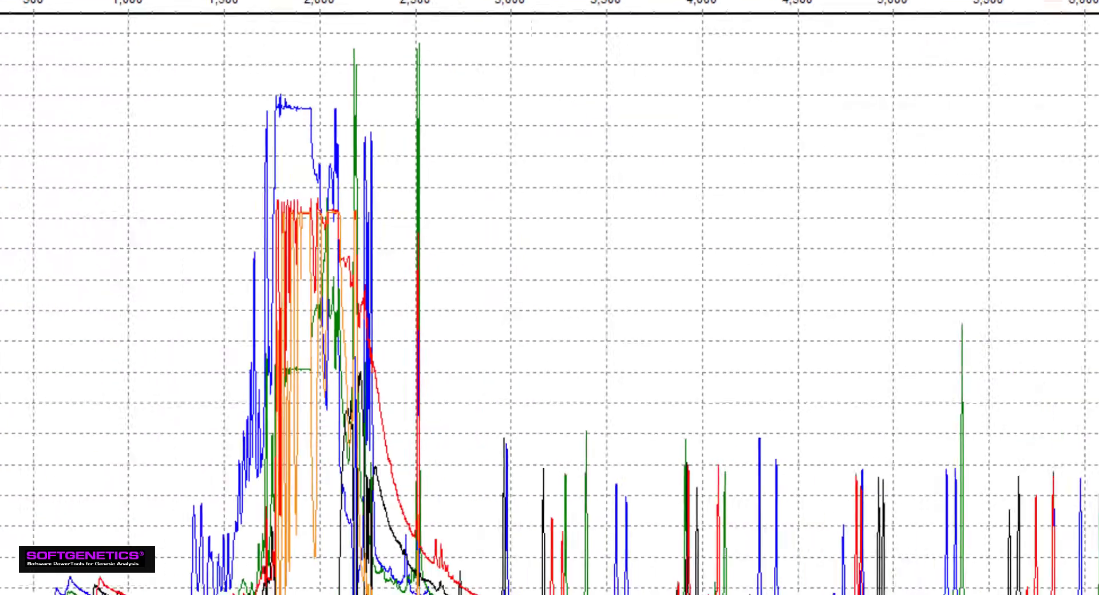
Review the Chimerism preferences, including the donor, recipient and cell-type designations, and leave without changing them
click(114, 180)
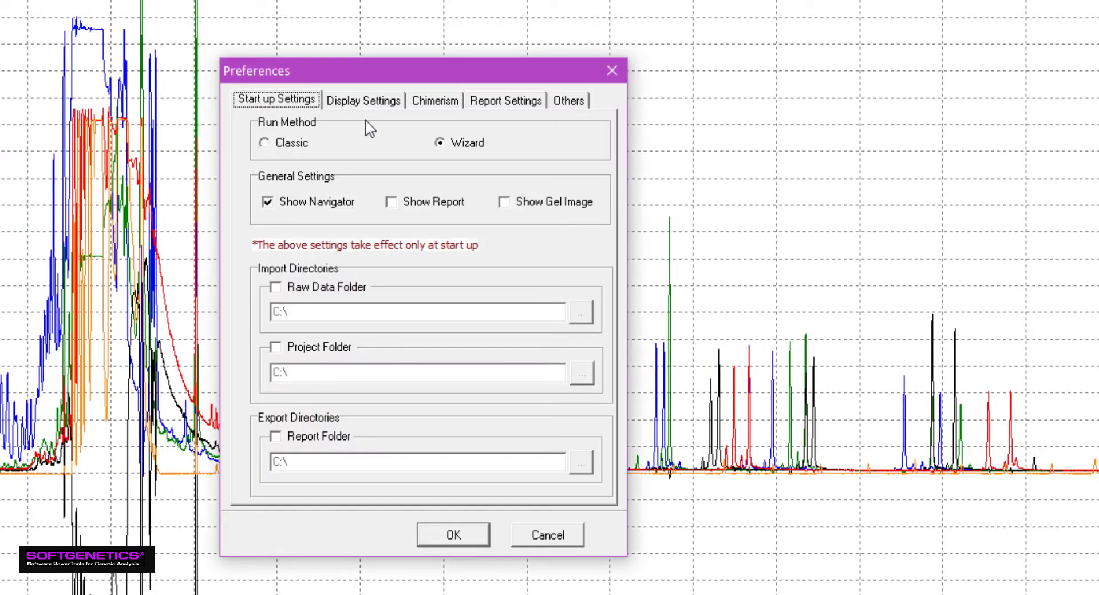
click(443, 107)
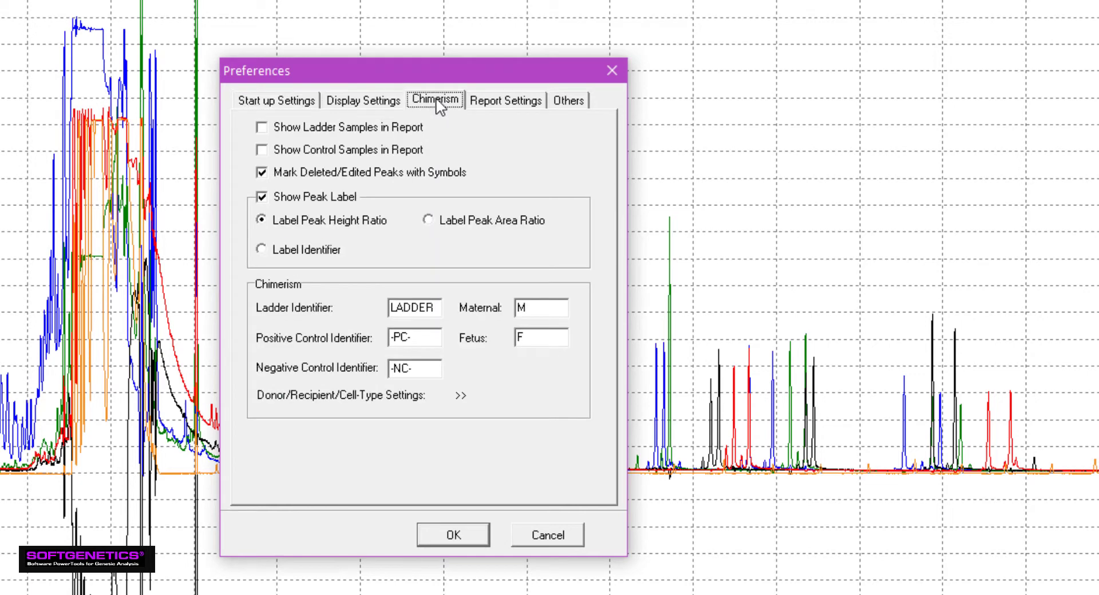
click(461, 395)
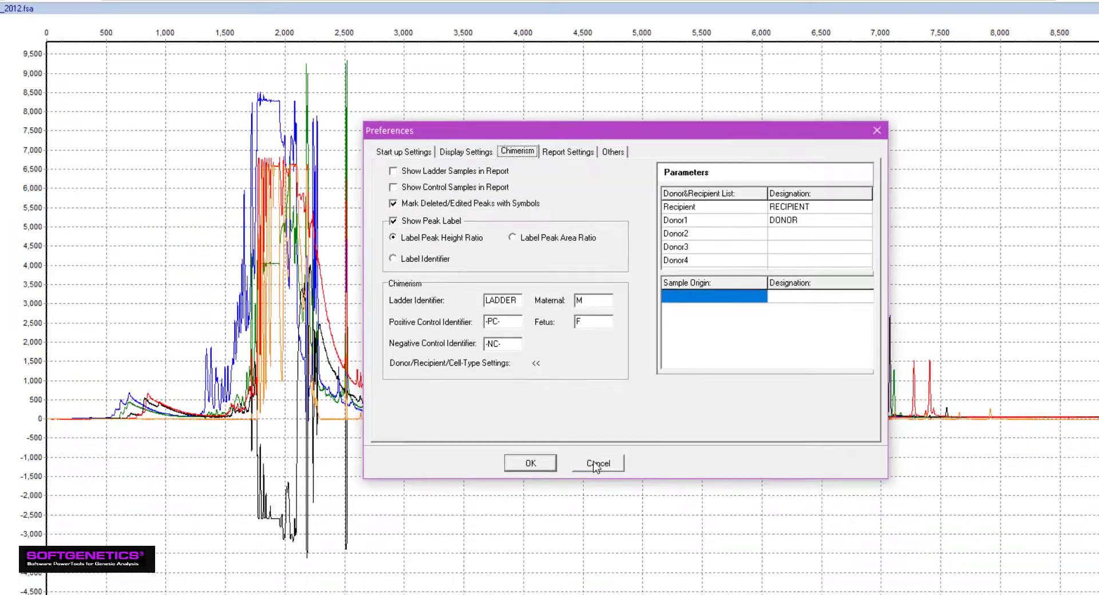
click(547, 533)
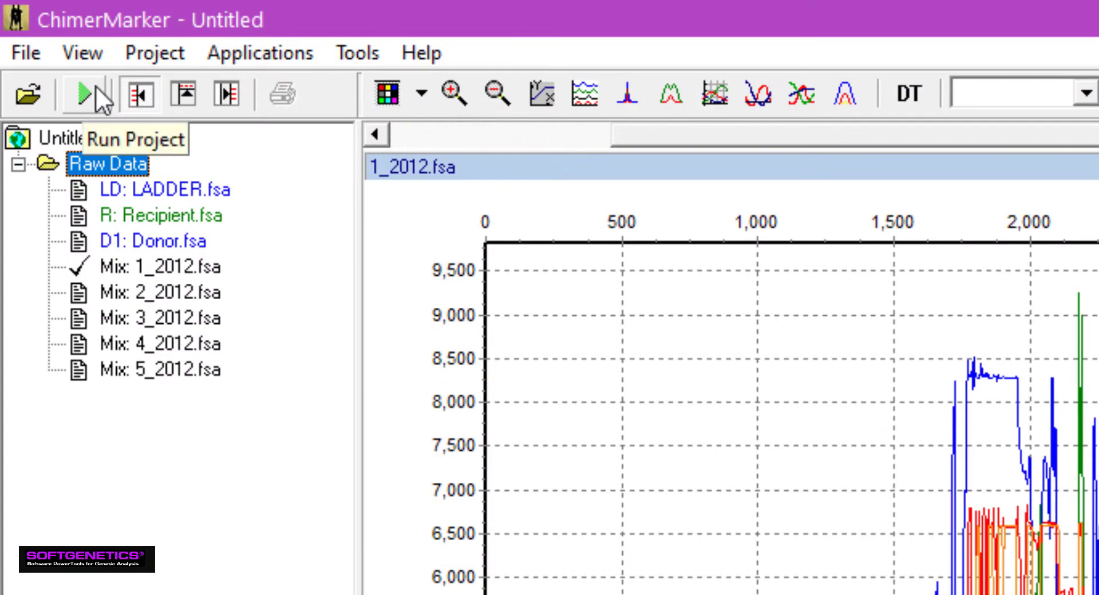
Begin a project run with the last-used PowerPlex_Fusion template, keeping the ILS500 size standard and Orange standard color
click(137, 54)
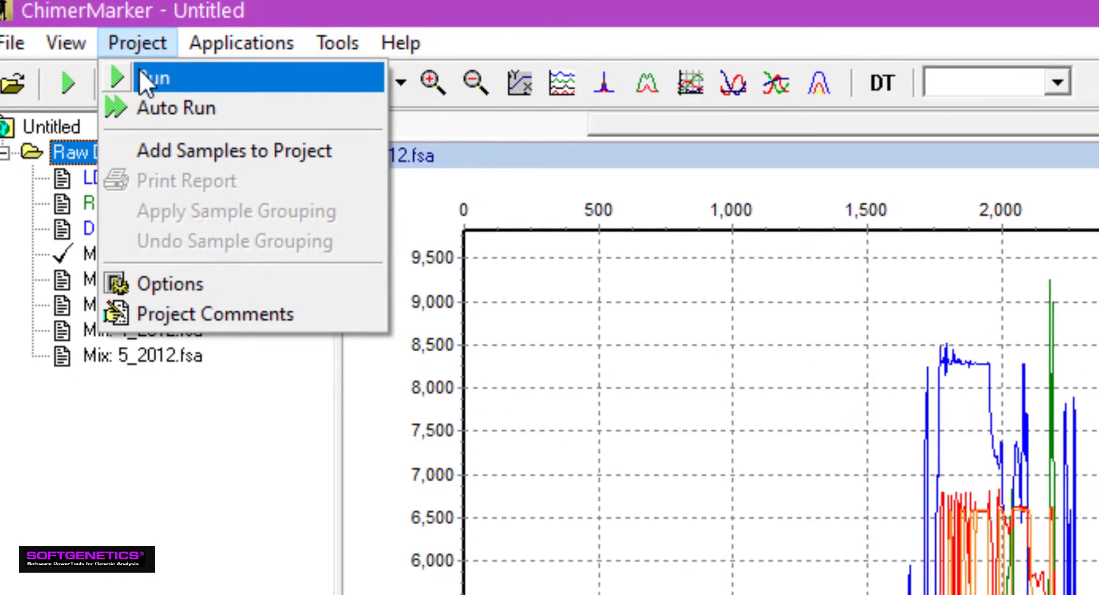
click(159, 86)
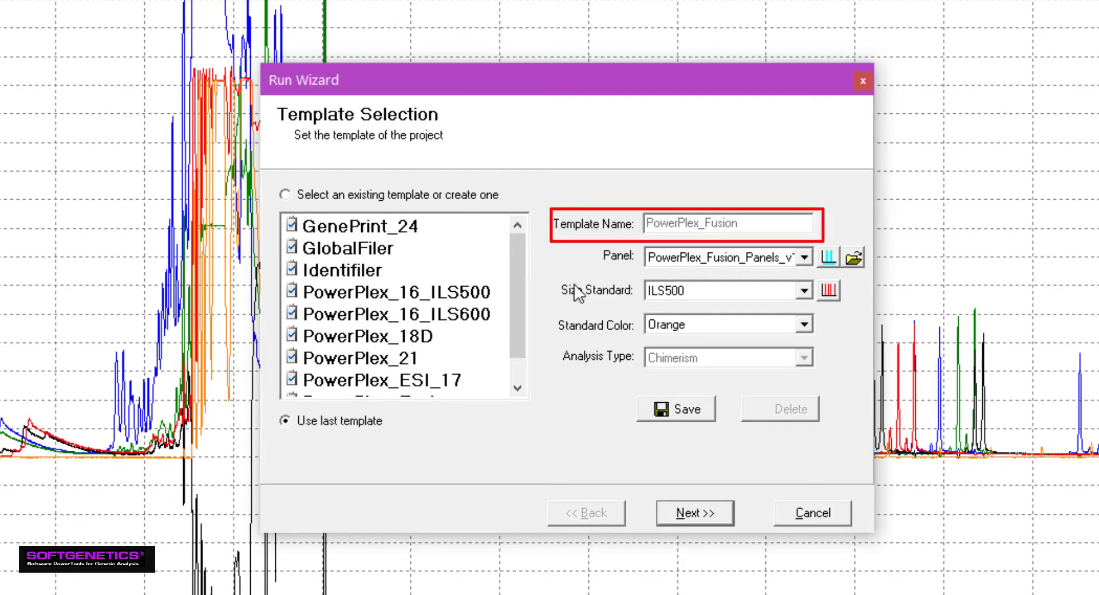
click(709, 509)
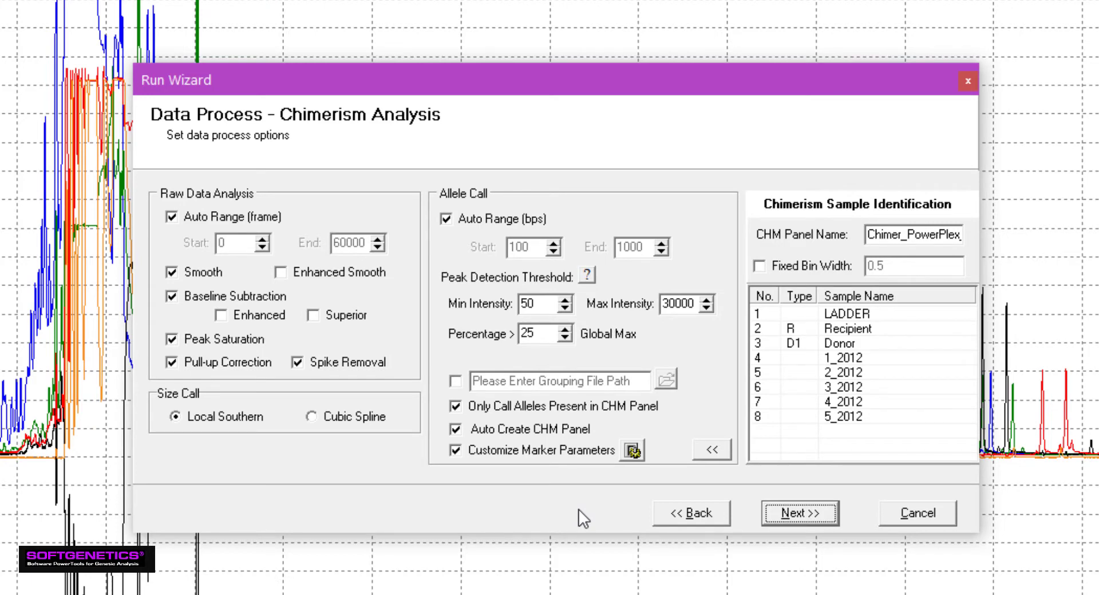
Disable Auto Create CHM Panel and process the samples with Auto Select Best Ladder and Auto Panel Adjustment enabled
click(456, 433)
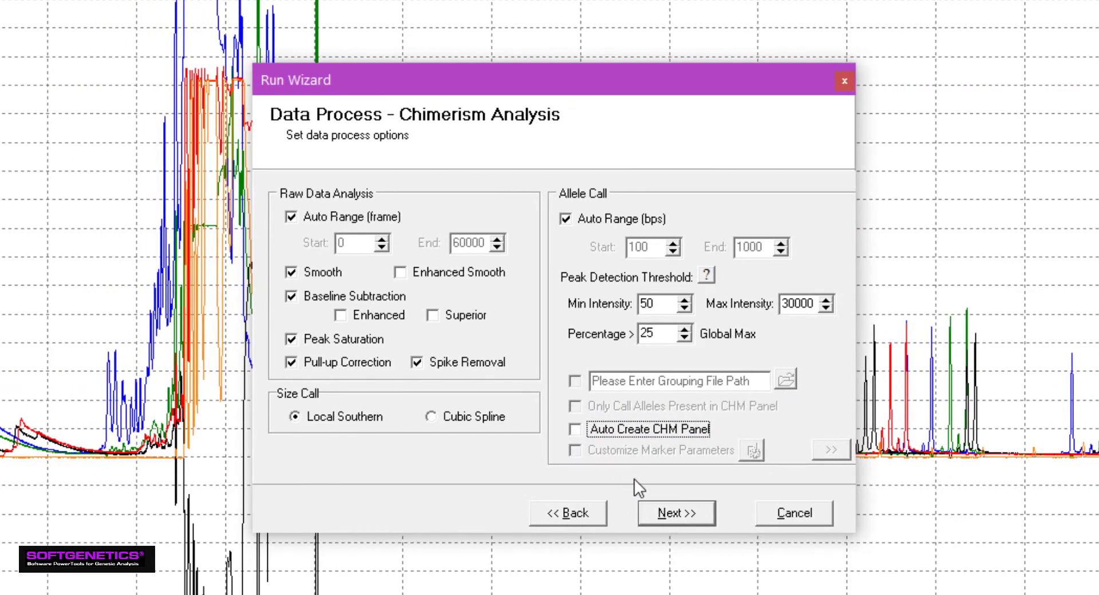
click(662, 513)
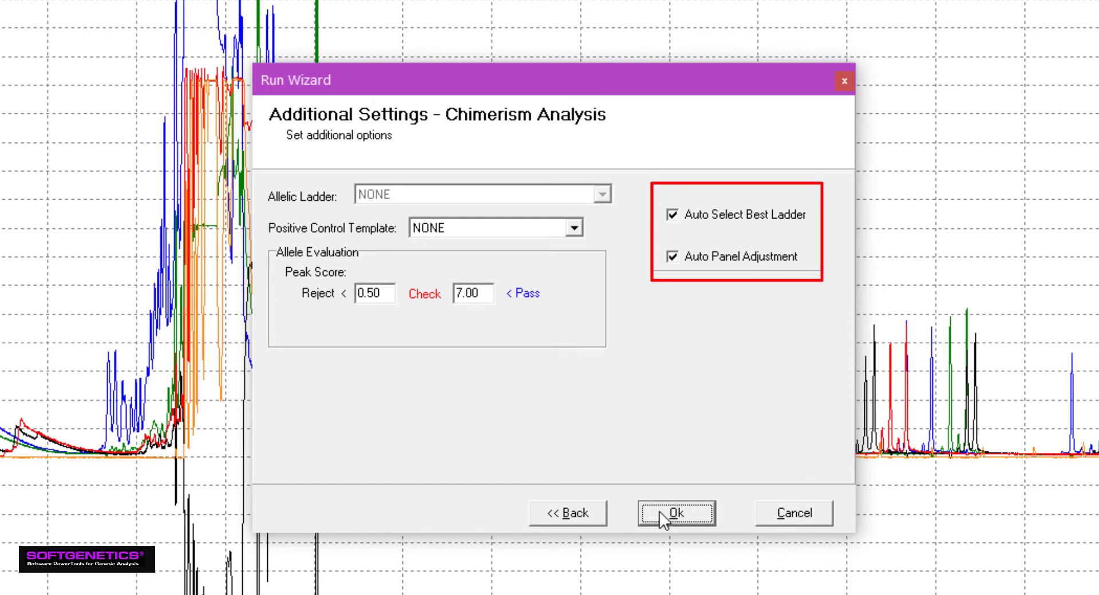
click(660, 511)
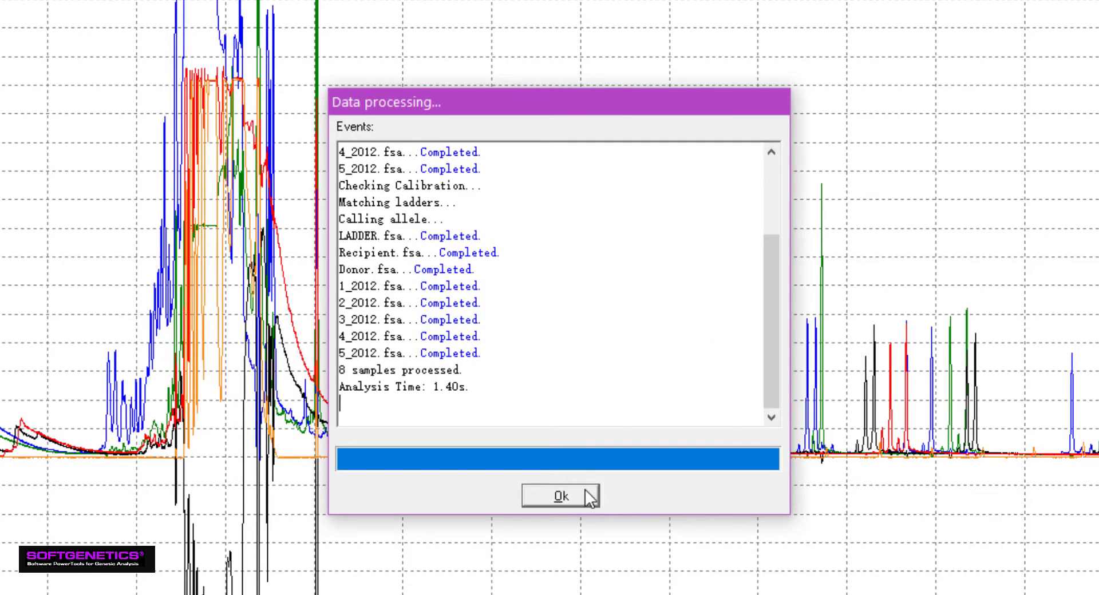
click(585, 491)
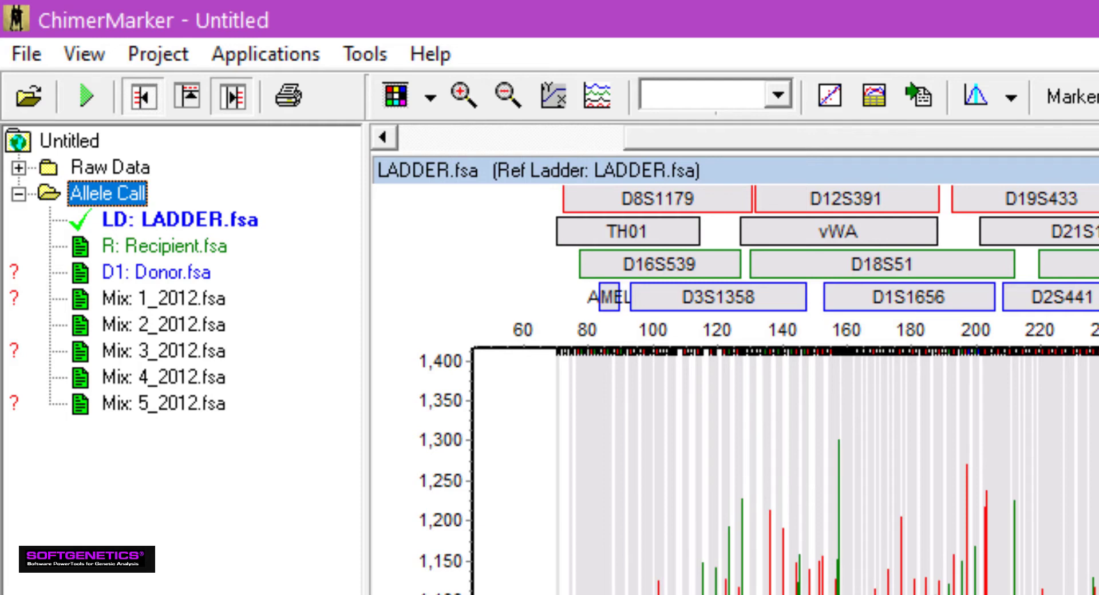
Open the Panel Editor in full size and select the second PowerPlex_Fusion panel under Project Panel, after viewing the first
click(367, 55)
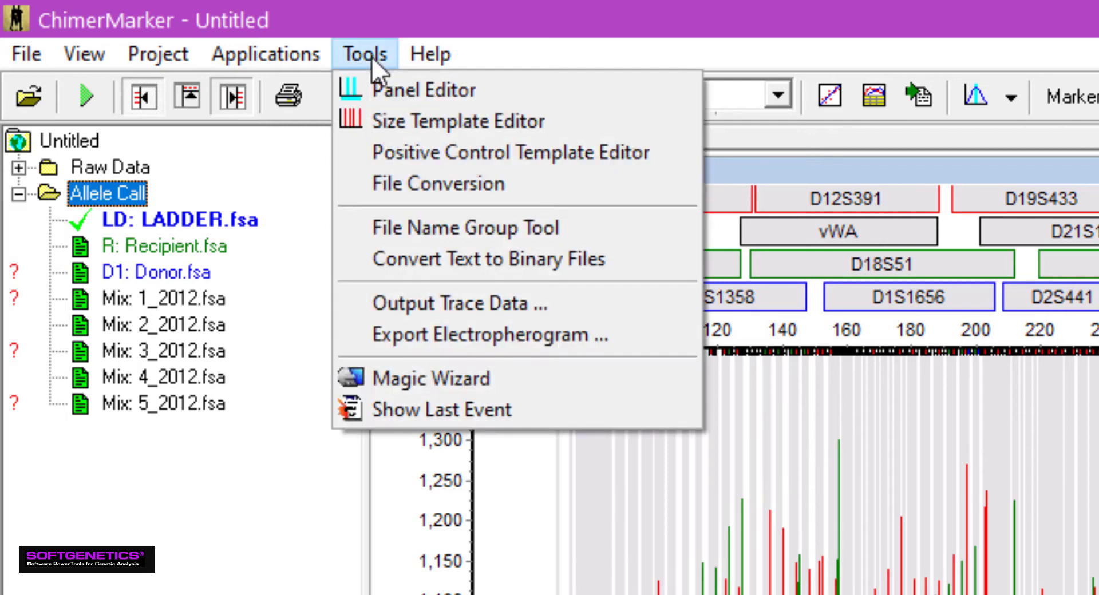
click(383, 89)
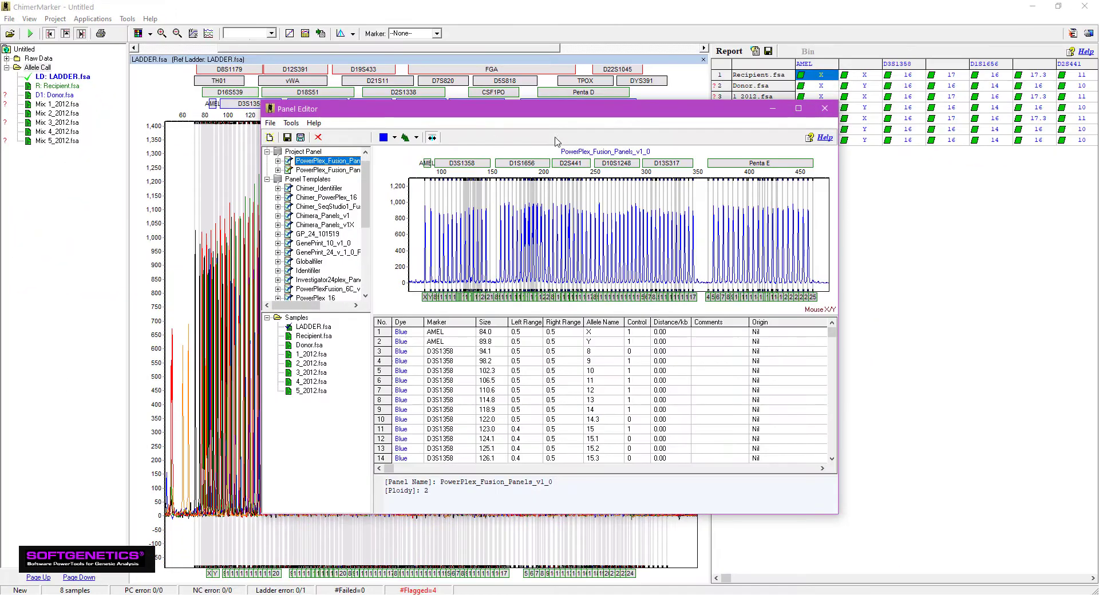
click(800, 109)
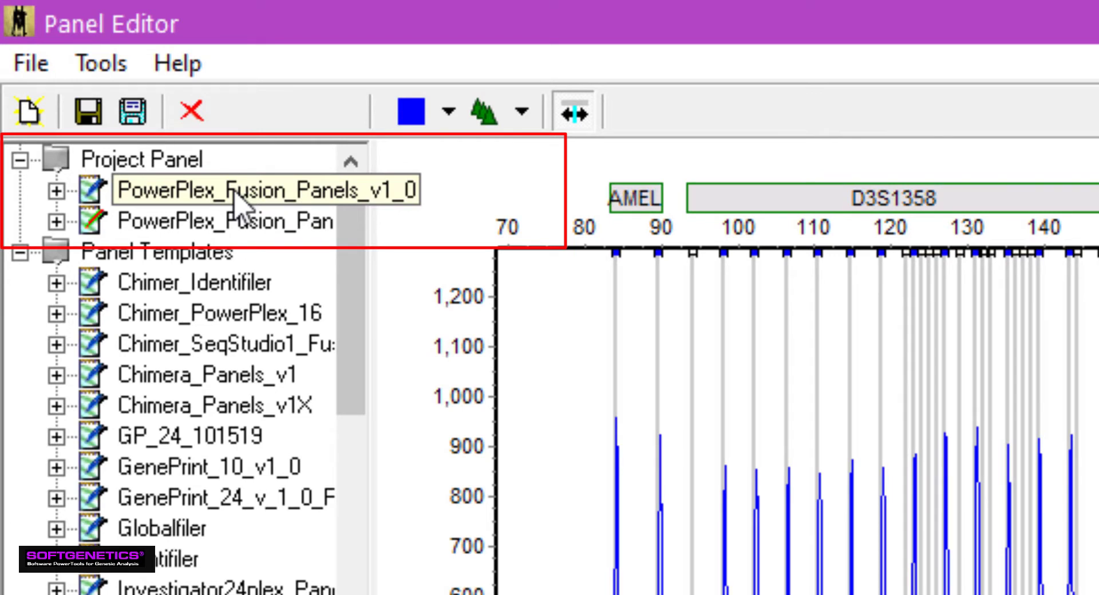
click(222, 200)
click(220, 228)
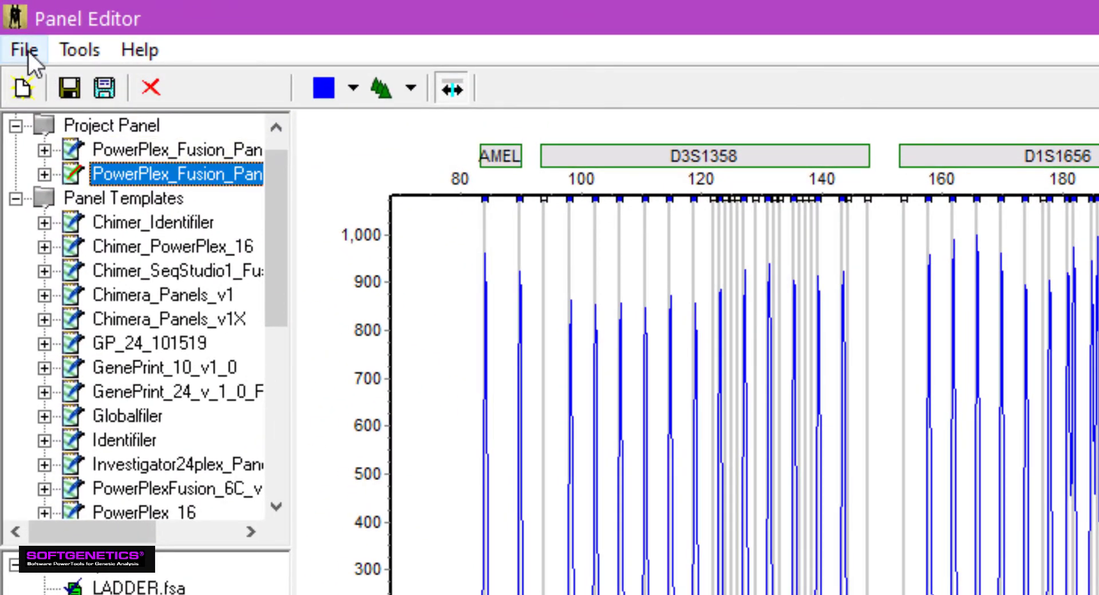
Save the selected project panel as a new panel template named New_PowerPlex_Fusion_Panels_v1_0
click(9, 19)
click(78, 209)
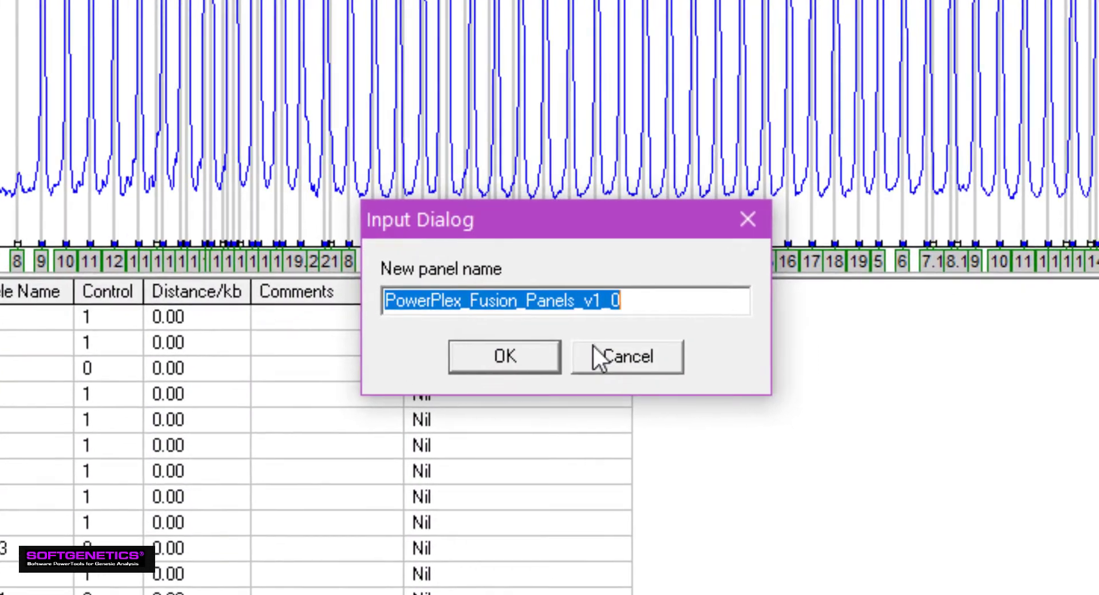
click(386, 301)
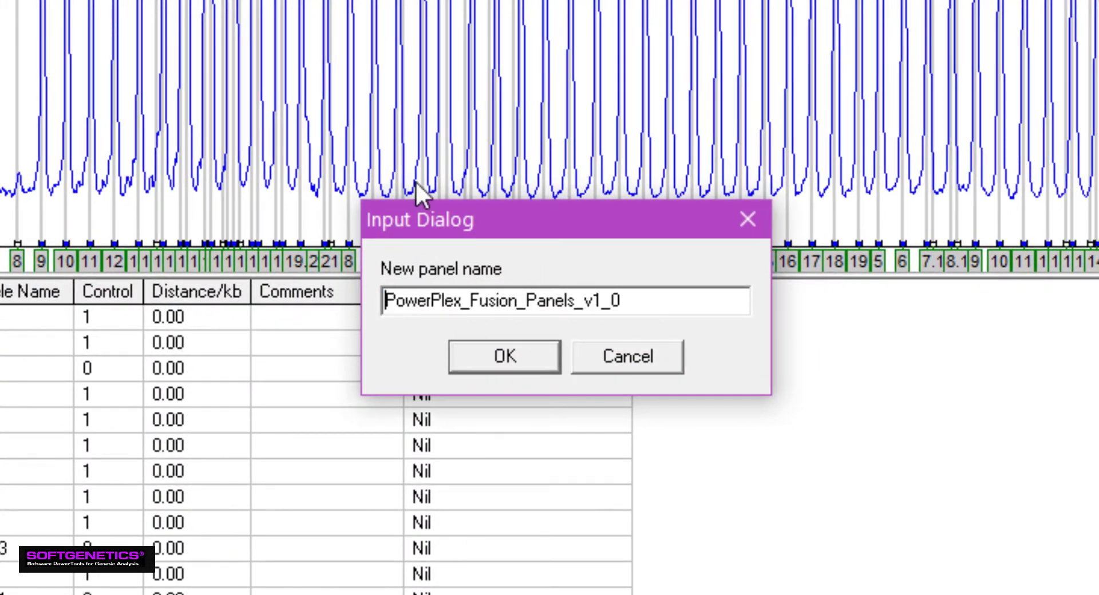
text(New_)
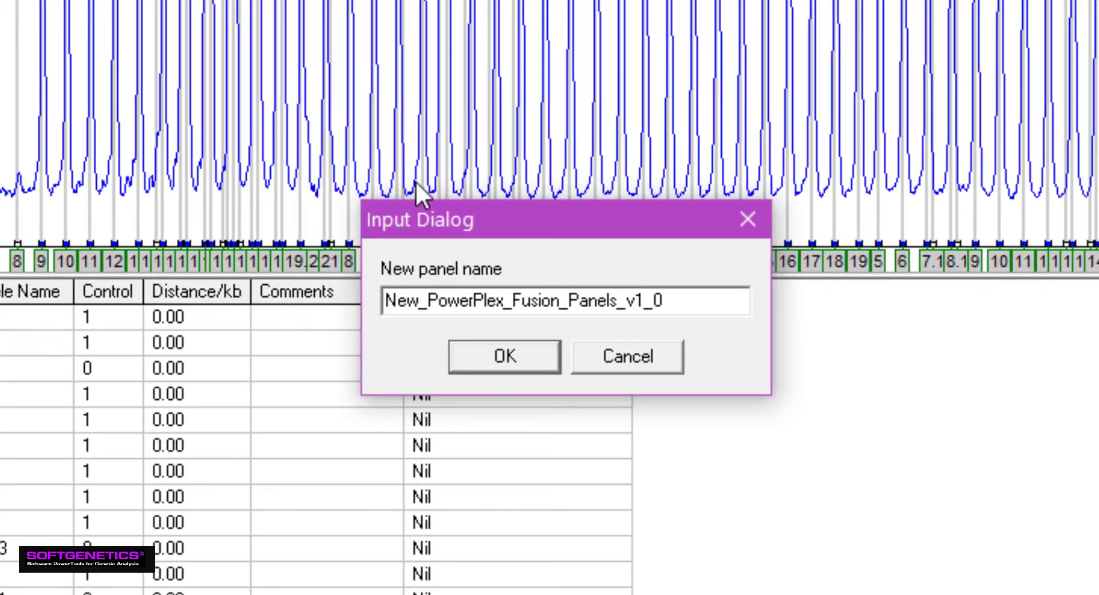
click(524, 359)
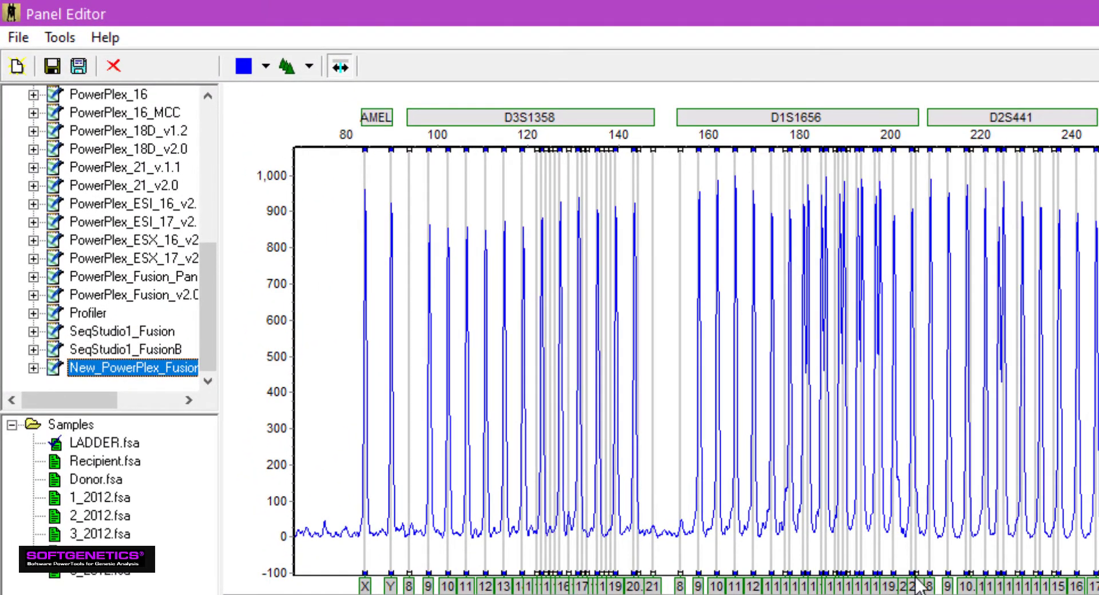
Look at the actions available for the new panel template without applying any, and close the Panel Editor
right_click(172, 368)
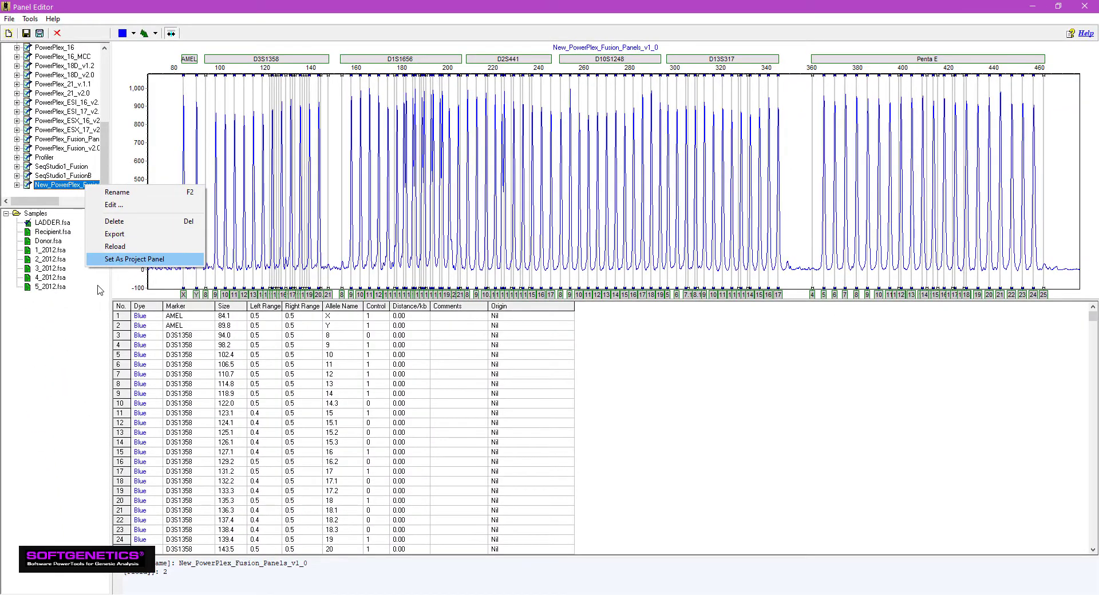
click(94, 310)
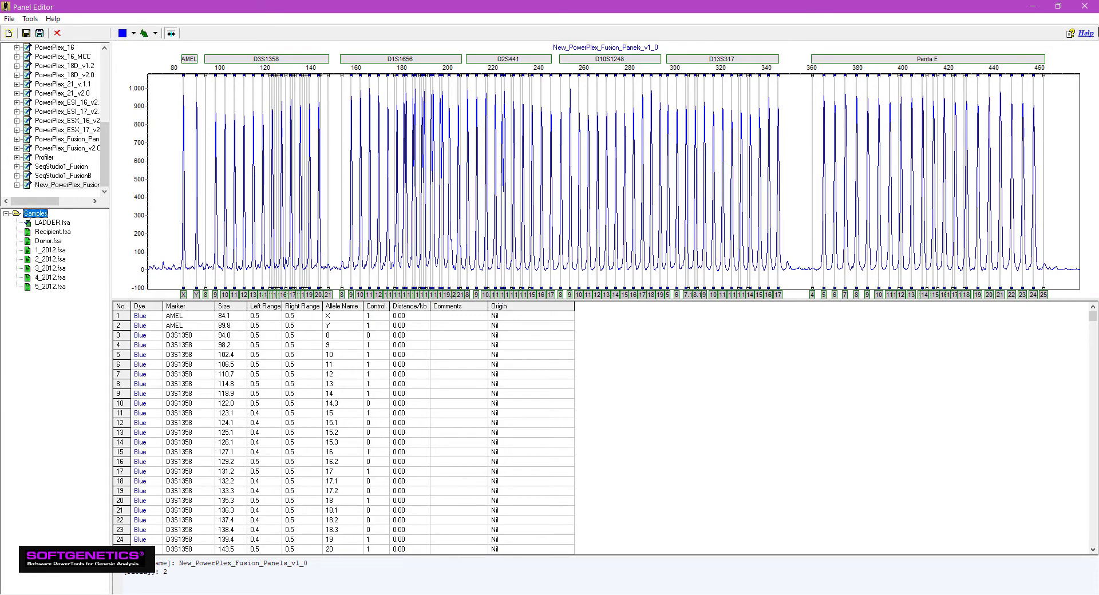
click(1089, 7)
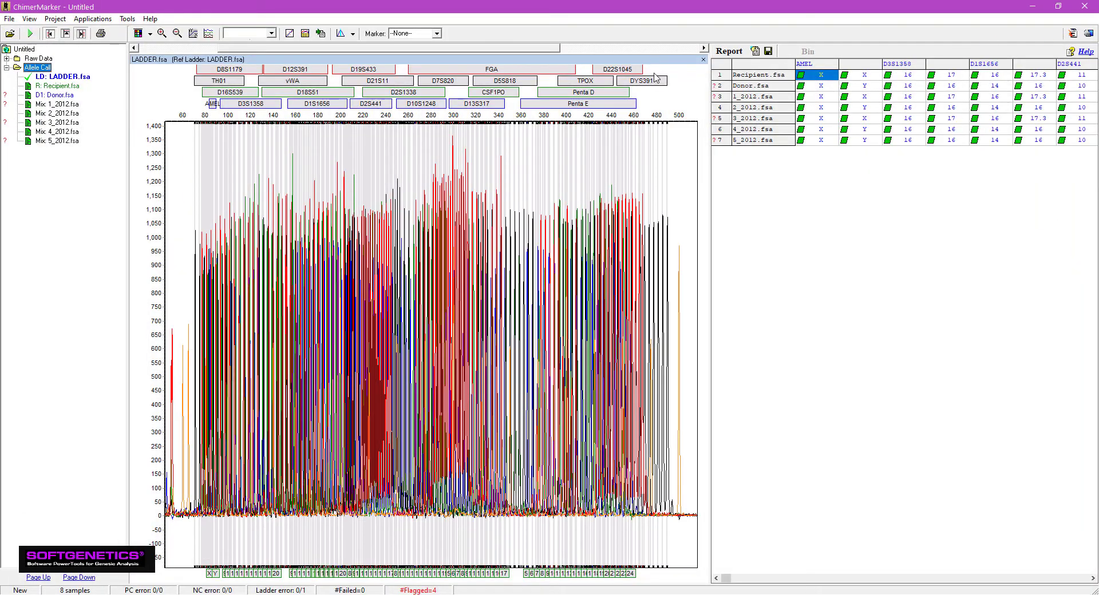
Begin another project run with the last template, changing its panel to New_PowerPlex_Fusion_Panels_v1_0
click(30, 33)
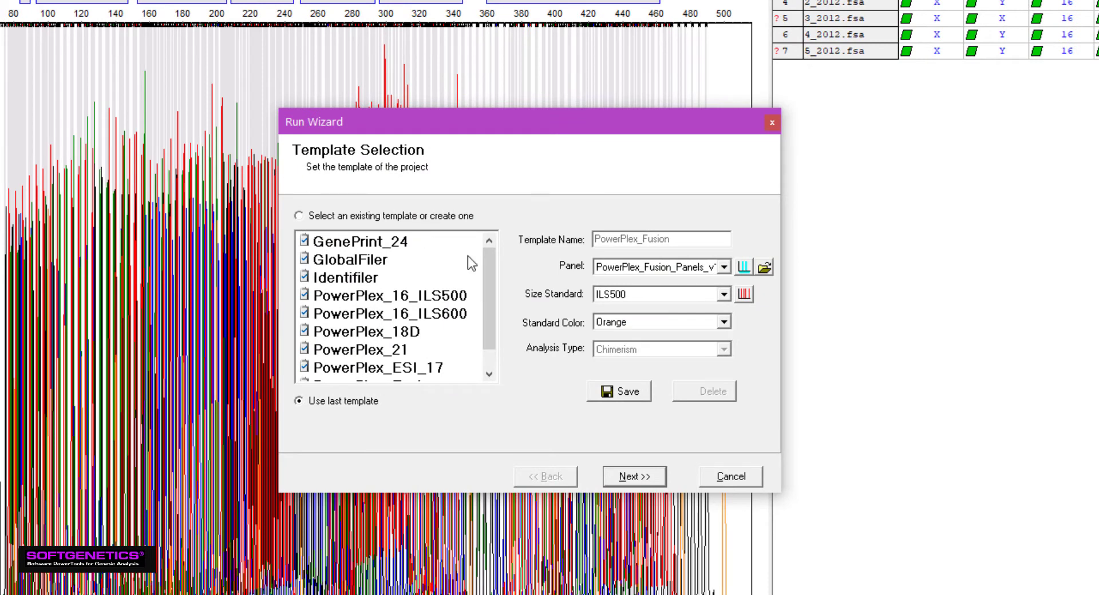
click(724, 267)
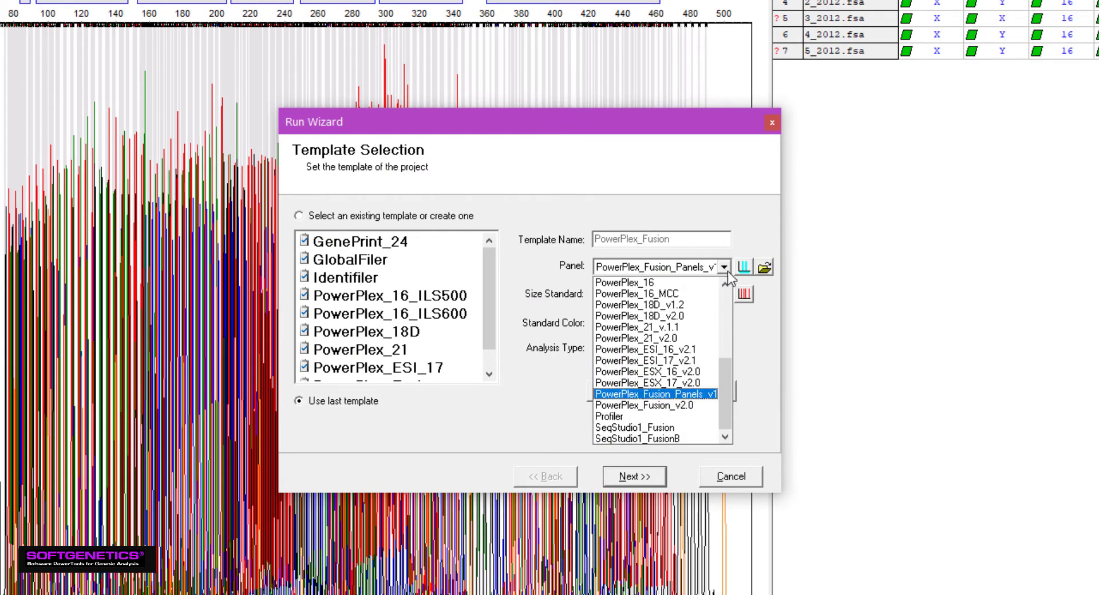
drag(727, 379, 730, 351)
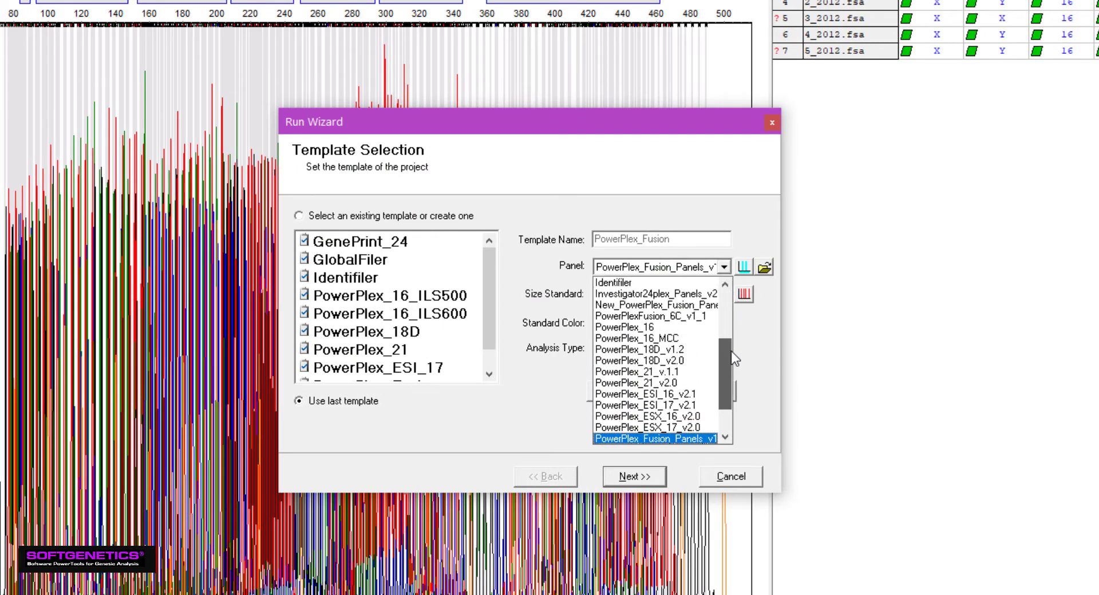
click(704, 330)
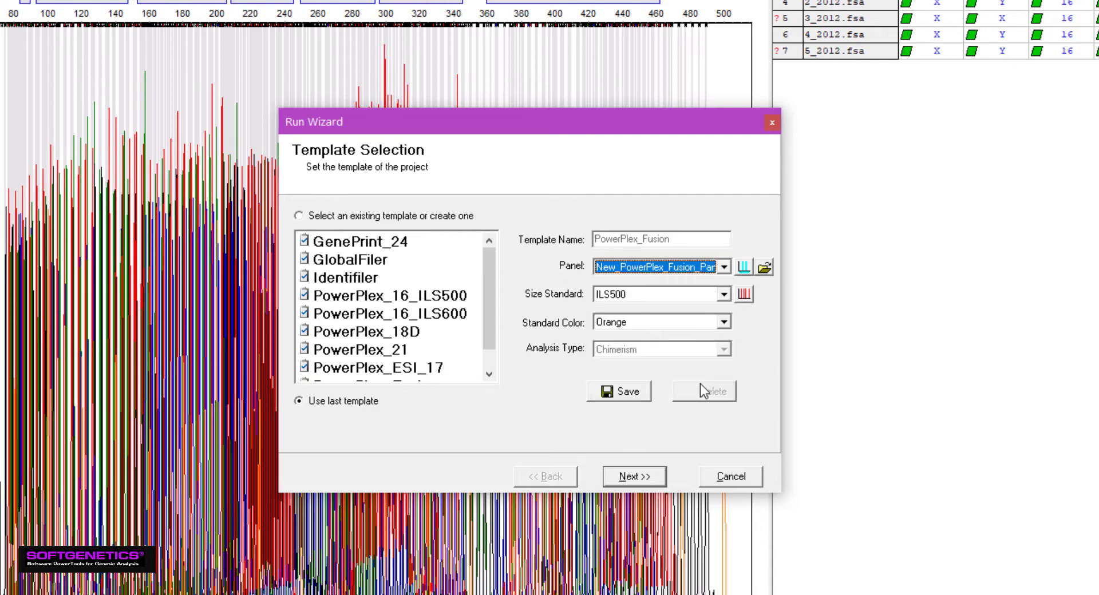
click(642, 478)
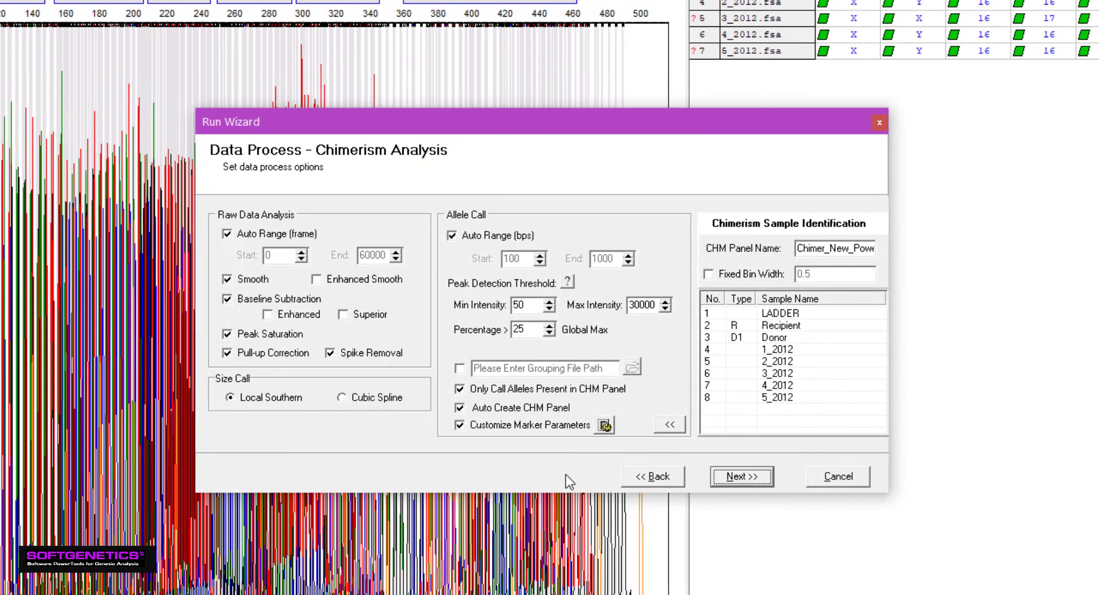
Keep the data process options, disable Auto Panel Adjustment and Auto Select Best Ladder, and process the samples
click(724, 474)
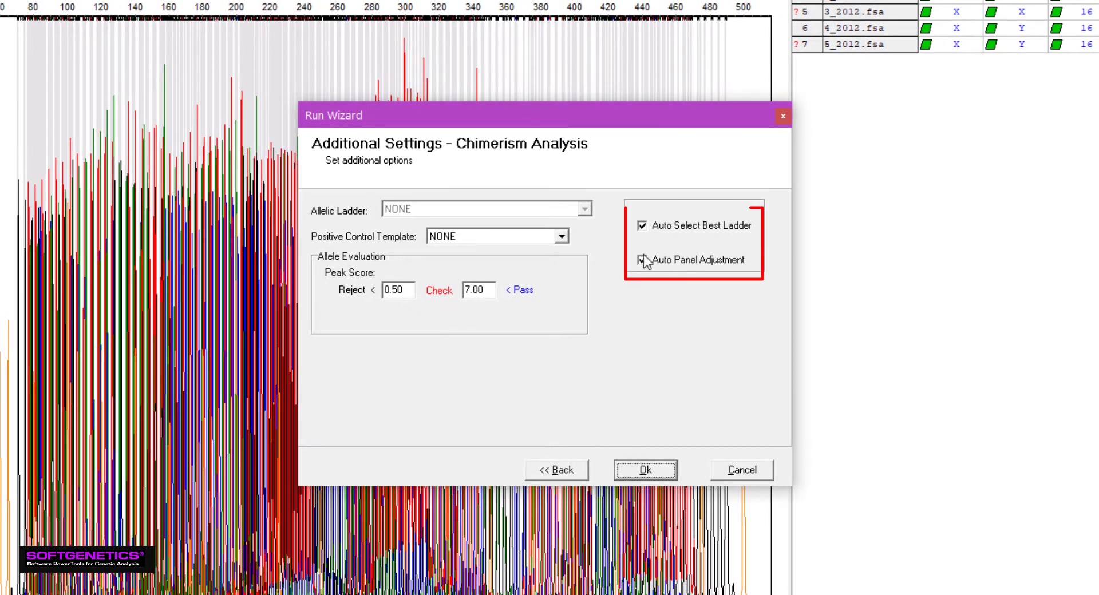
click(644, 261)
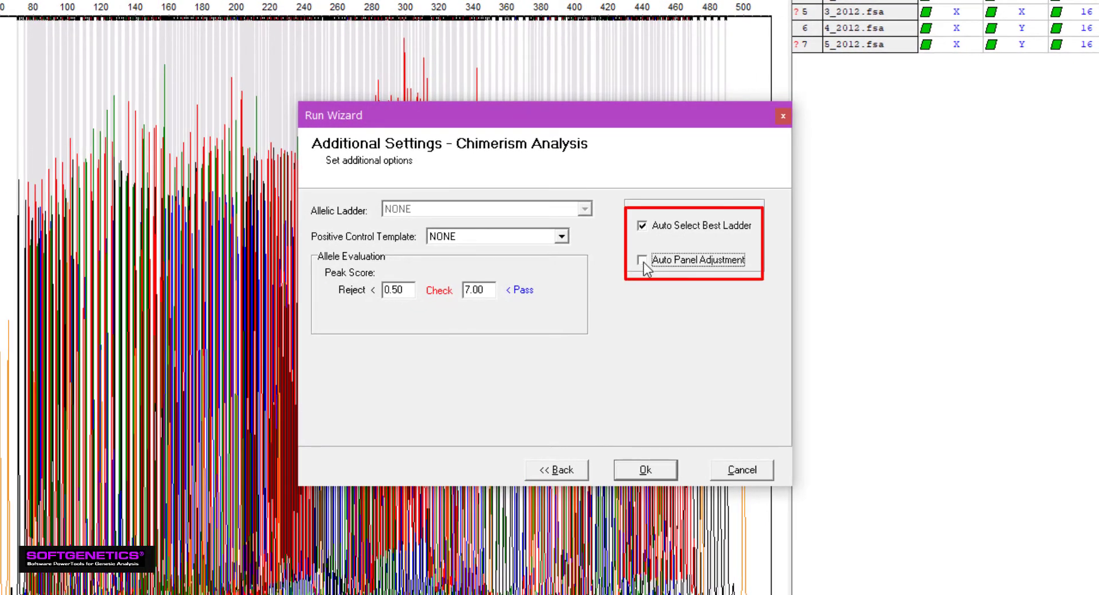
click(641, 227)
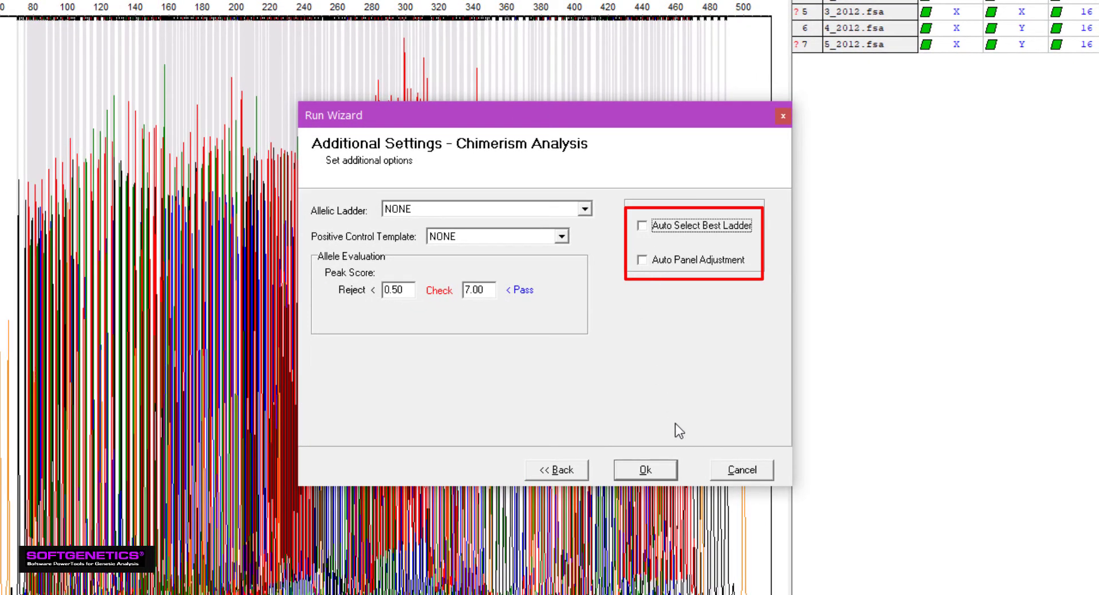
click(645, 470)
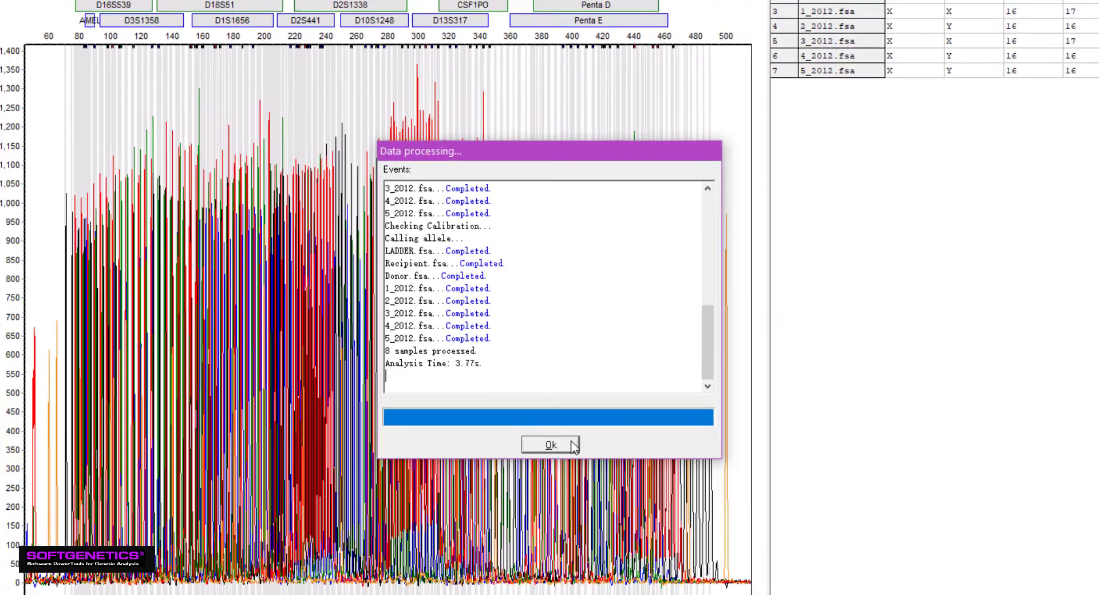
click(552, 456)
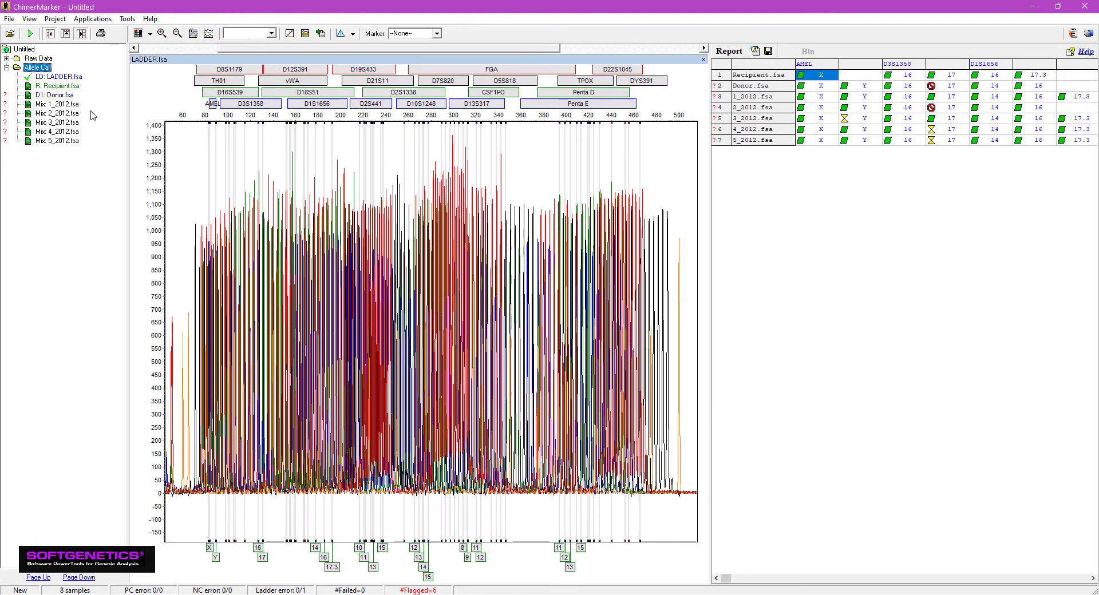
Display the Recipient, Donor and 1_2012 allele call charts together and hide the LADDER chart
click(62, 93)
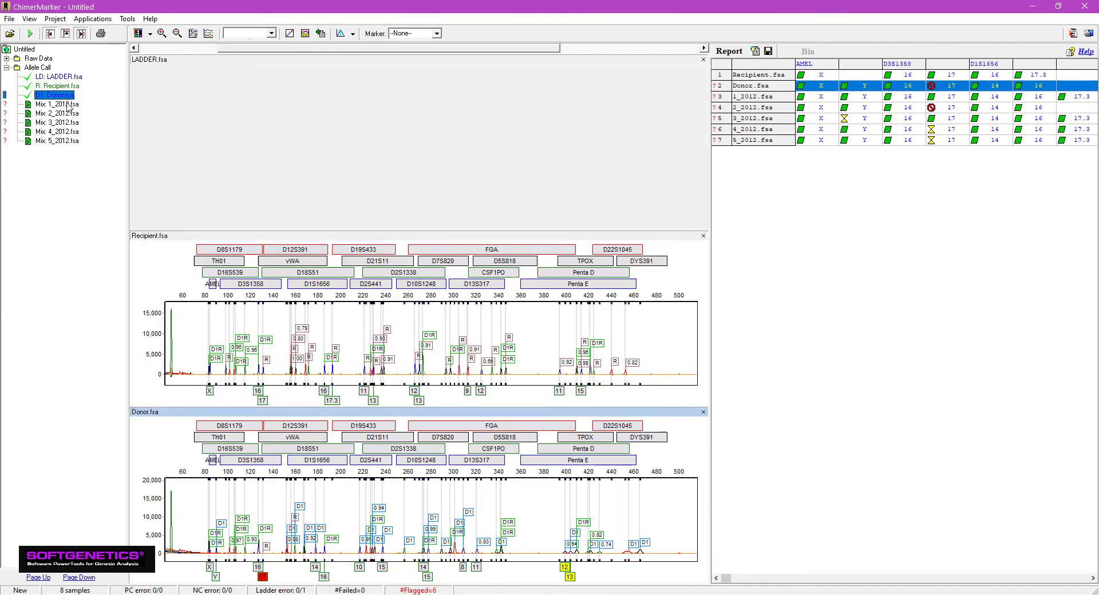
click(67, 105)
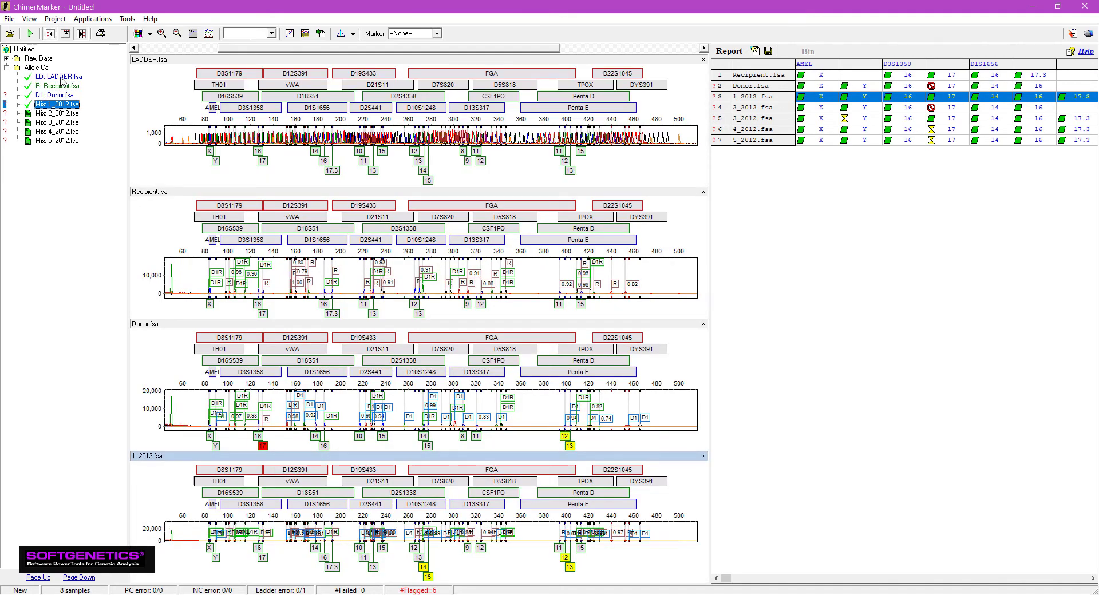
click(61, 77)
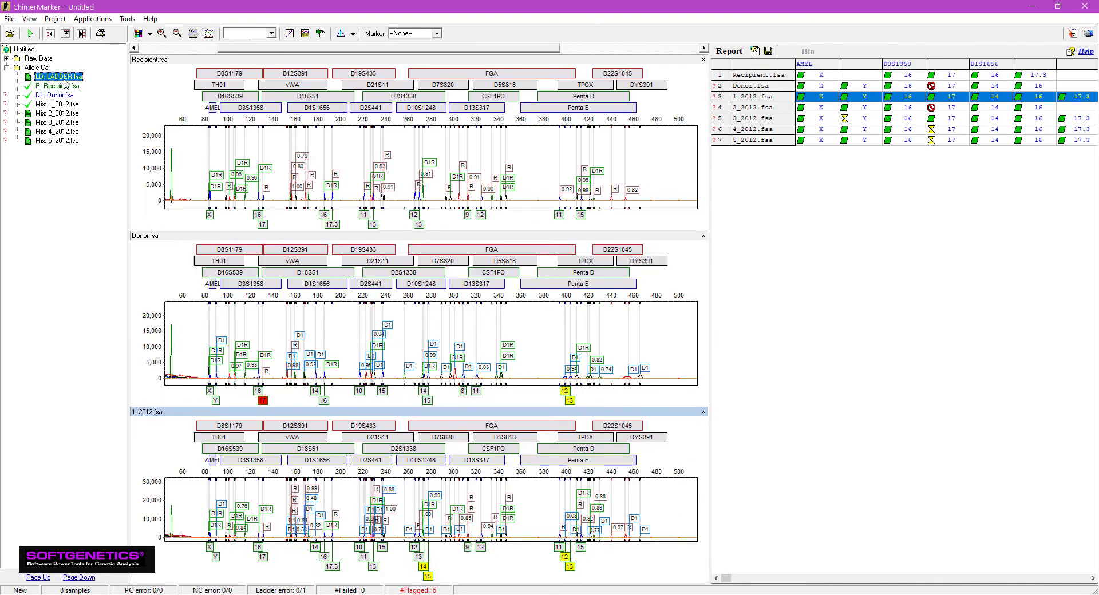